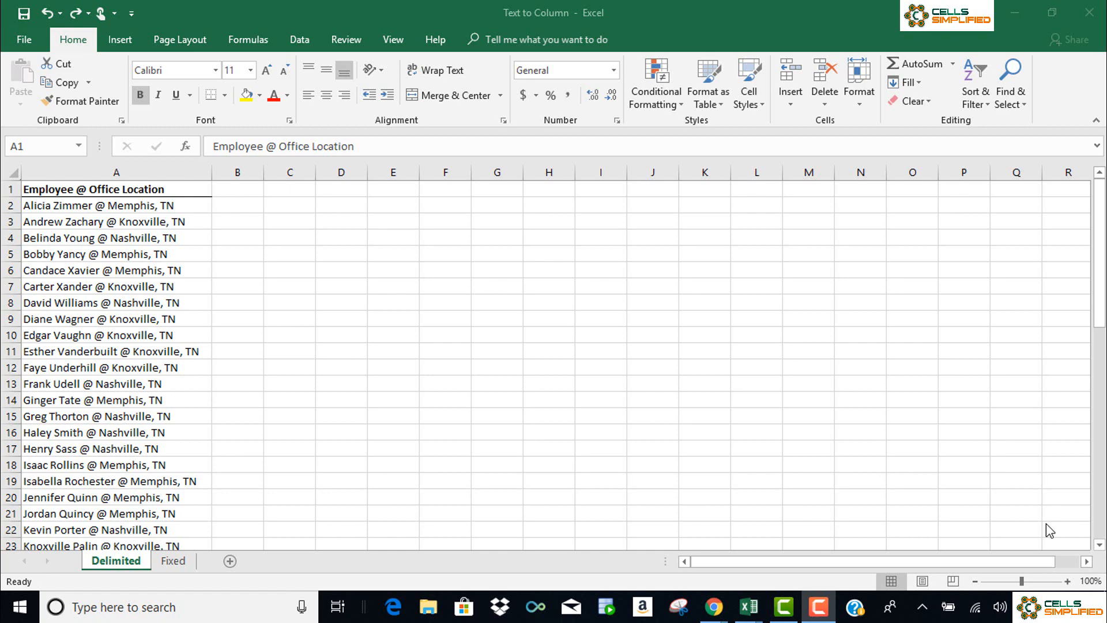
- Set up a Text to Columns split of column A as Delimited, with @ as the Other delimiter
{"action": "left_click", "coordinate": [145, 166]}
{"action": "left_click", "coordinate": [145, 168]}
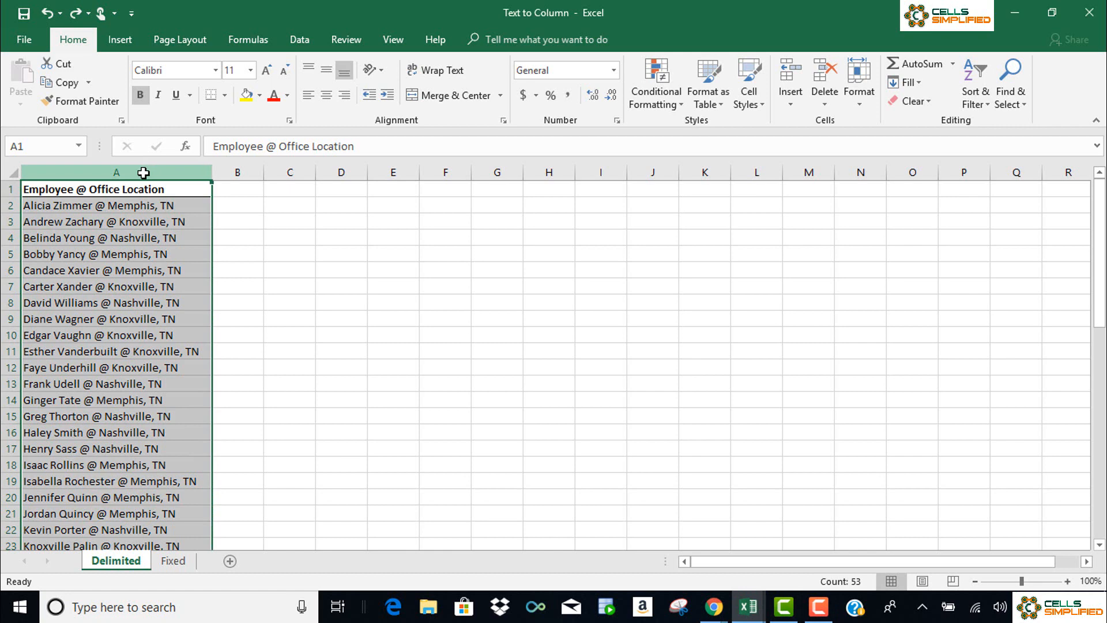
{"action": "left_click", "coordinate": [301, 42]}
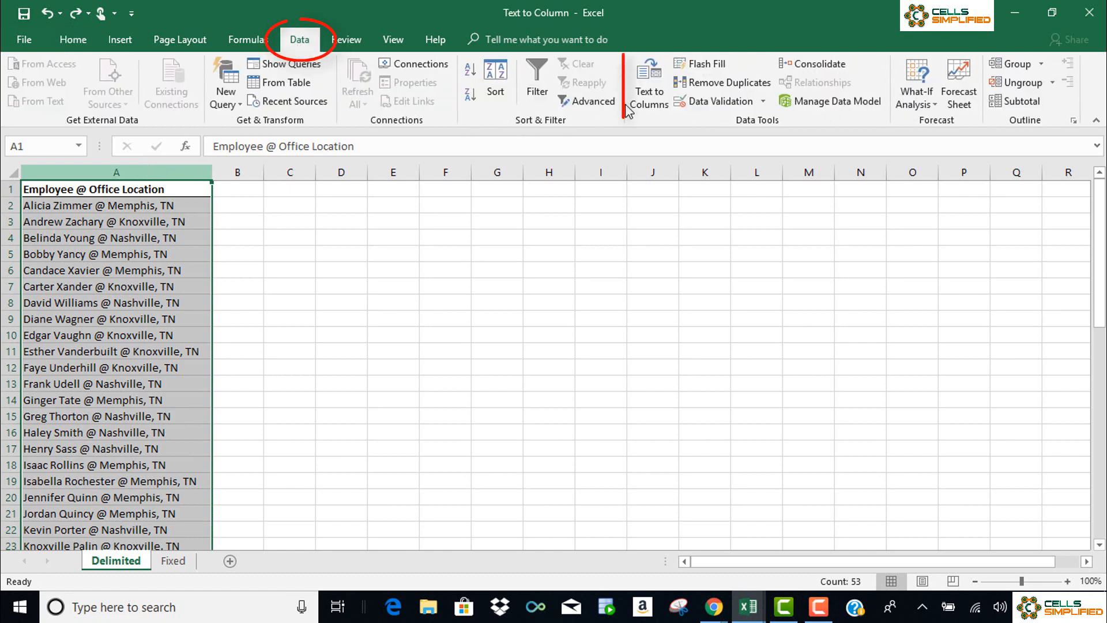
{"action": "left_click", "coordinate": [649, 95]}
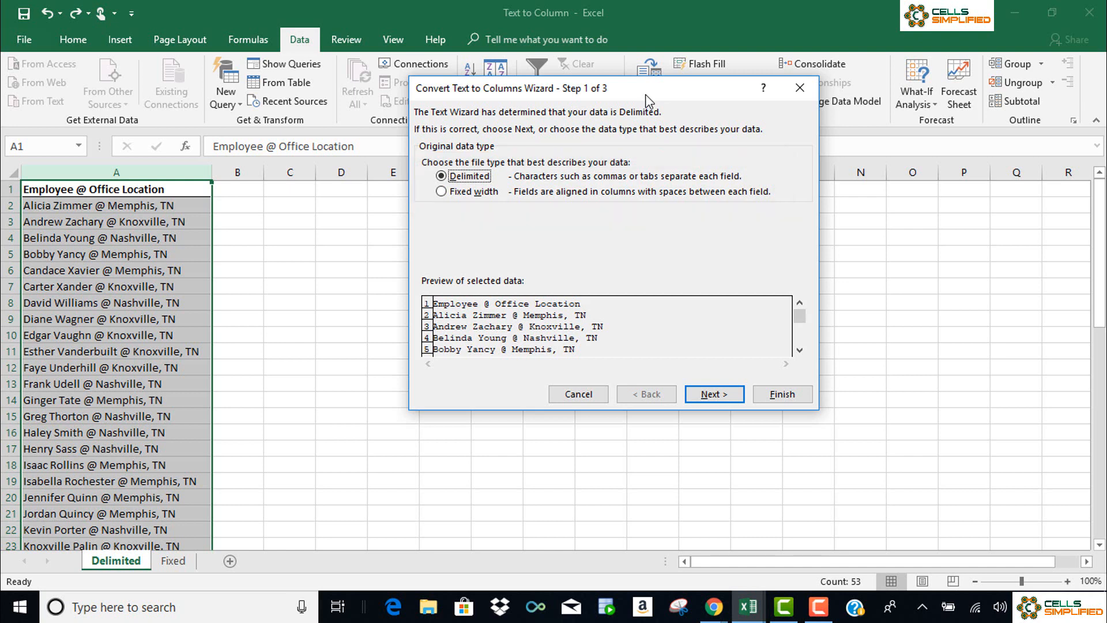
{"action": "left_click", "coordinate": [732, 397]}
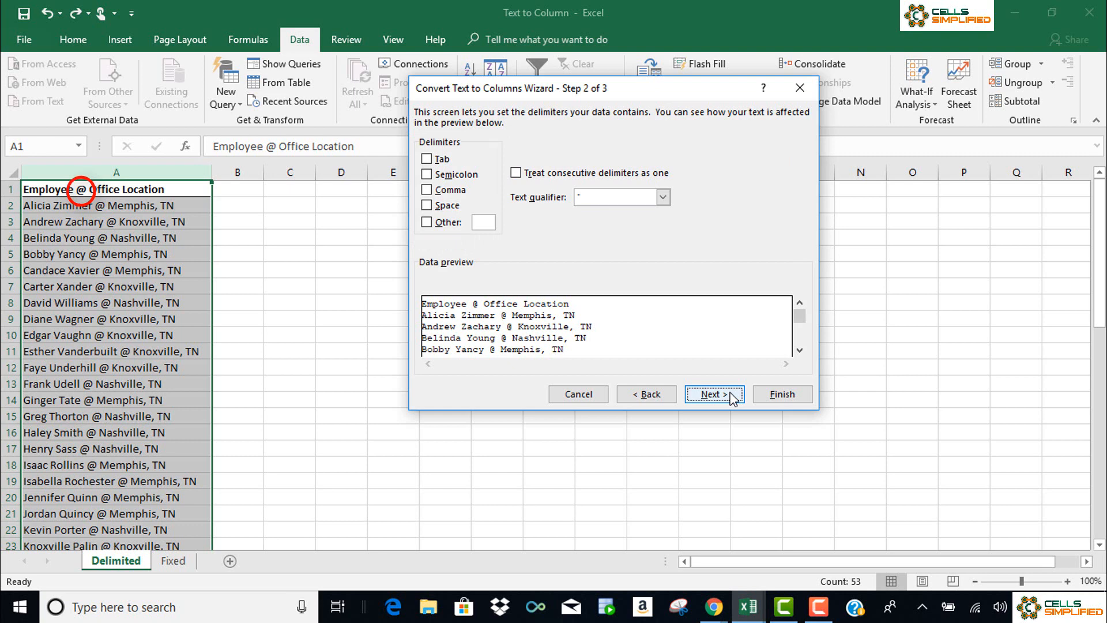
{"action": "left_click", "coordinate": [426, 222]}
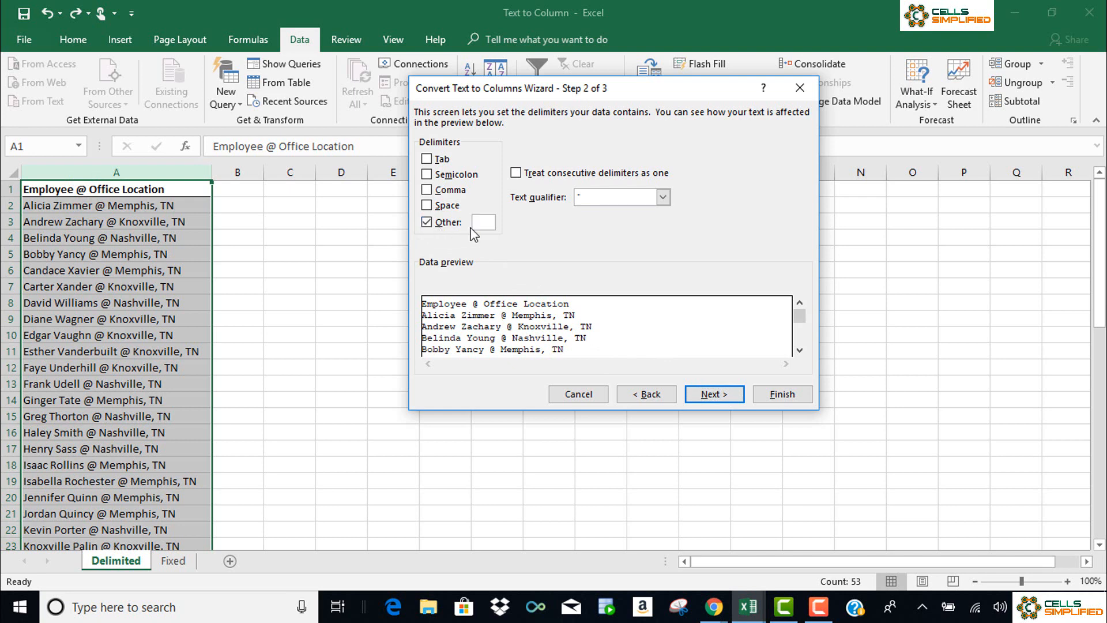
{"action": "type", "text": "@"}
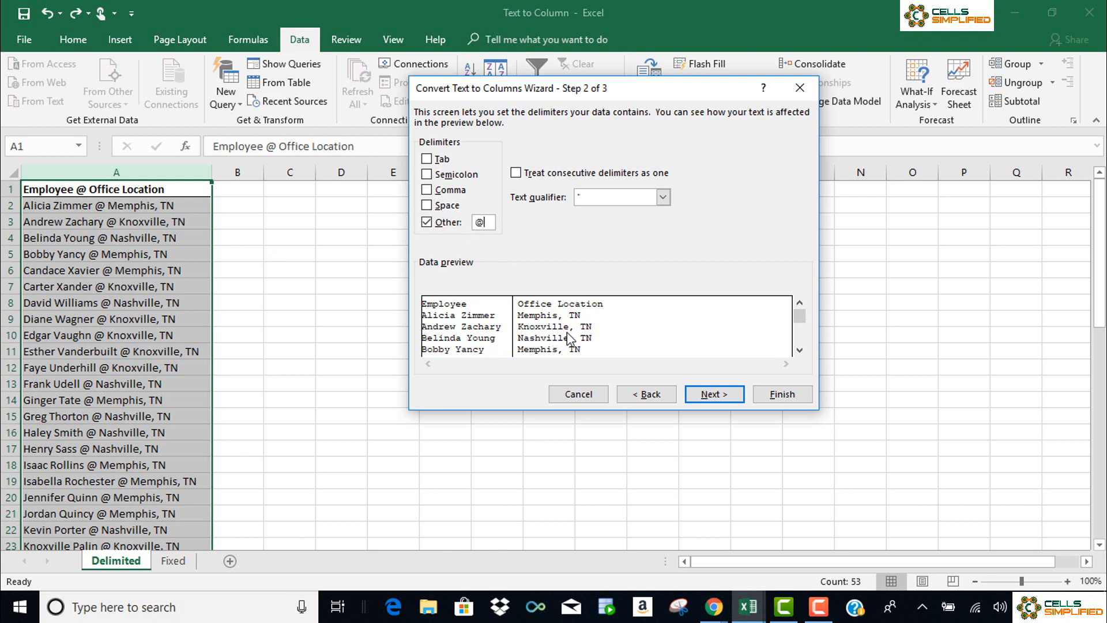
{"action": "left_click", "coordinate": [708, 398]}
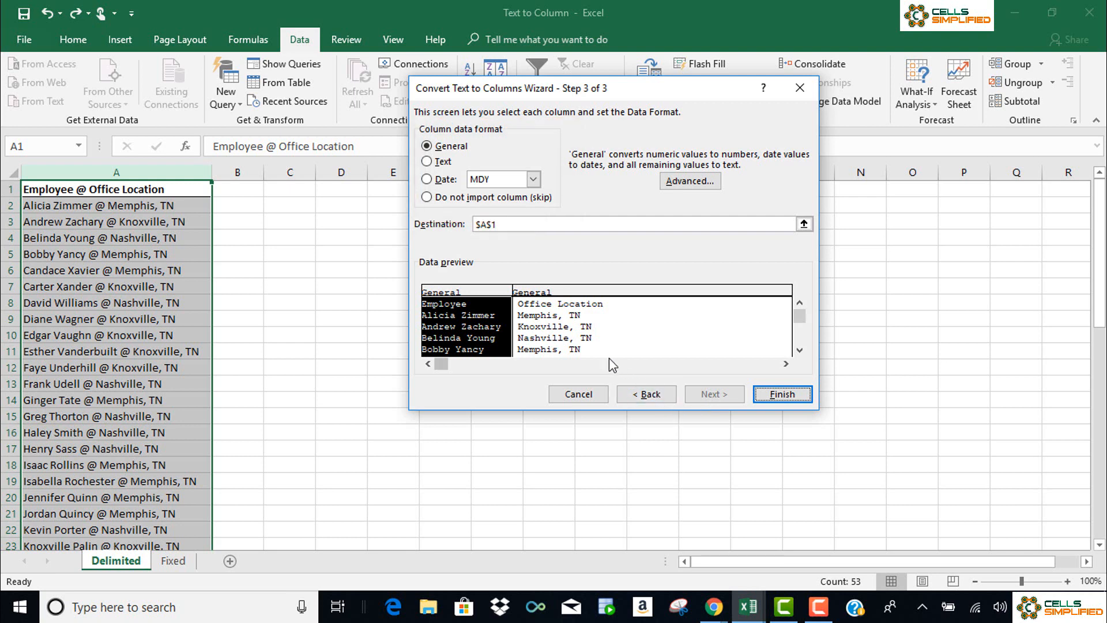
- Try excluding the Office Location column from the split and return it to the General format
{"action": "left_click", "coordinate": [593, 352]}
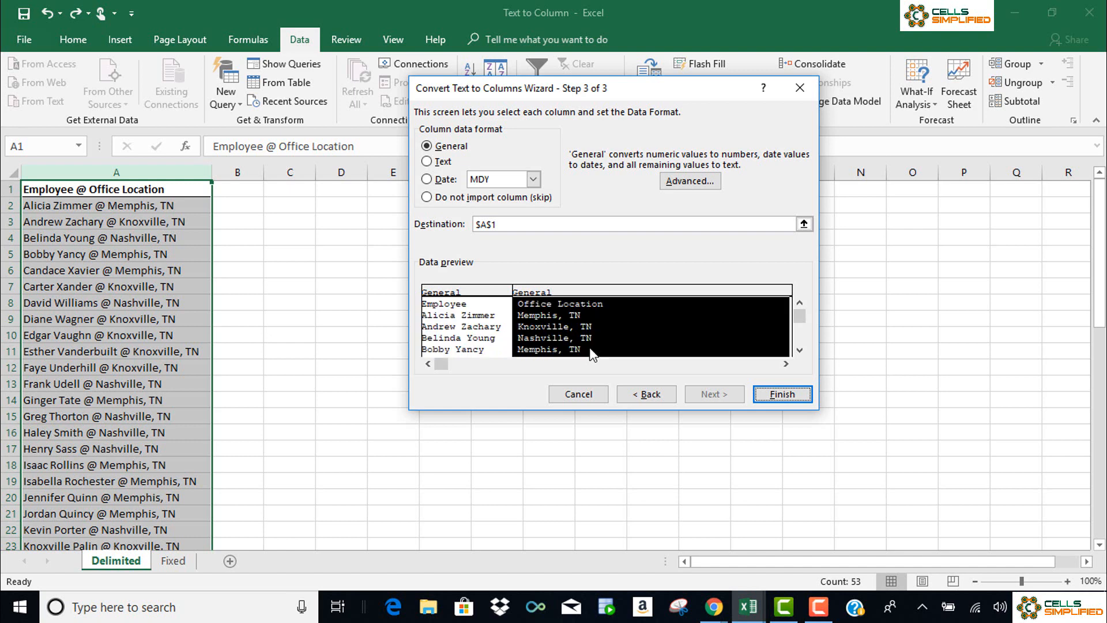
{"action": "left_click", "coordinate": [427, 199]}
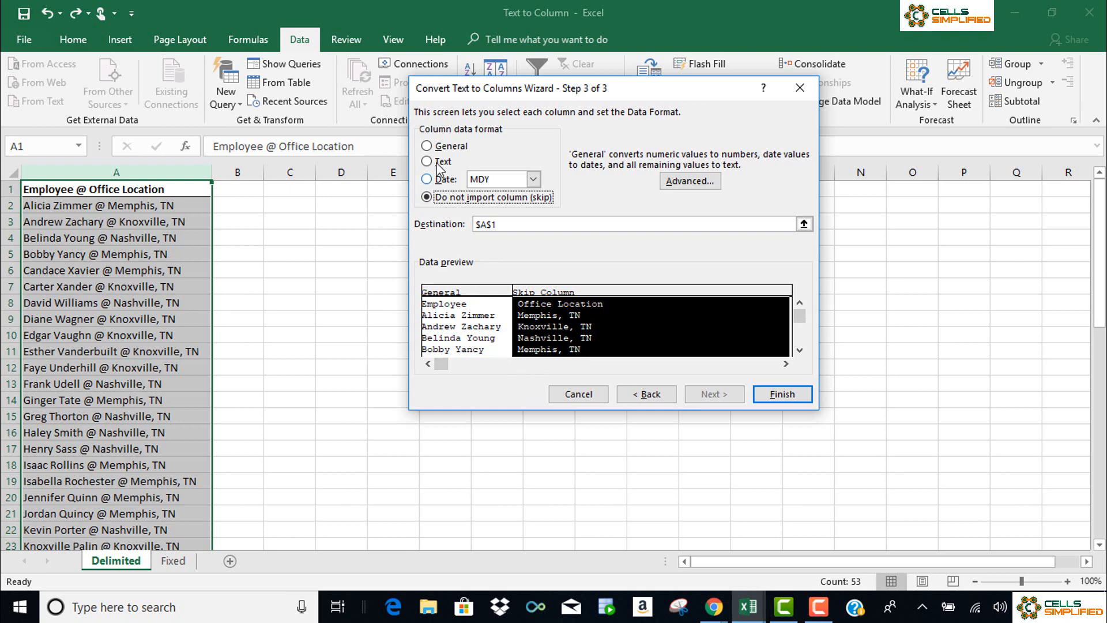
{"action": "left_click", "coordinate": [428, 147]}
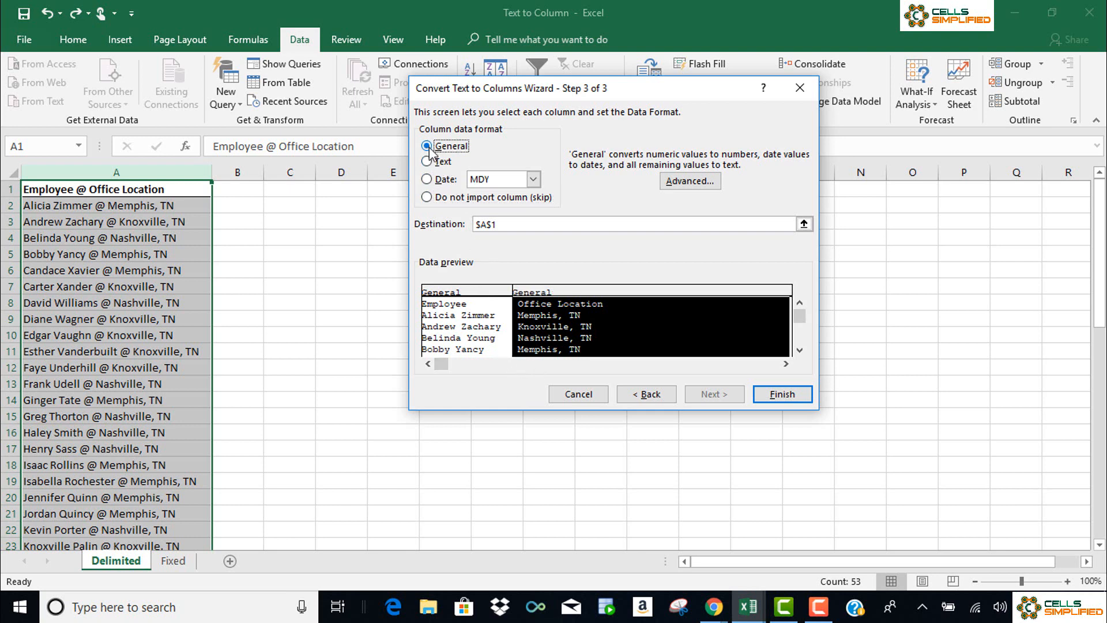
- Finish the delimited split and autofit the width of all columns on the sheet
{"action": "left_click", "coordinate": [790, 398]}
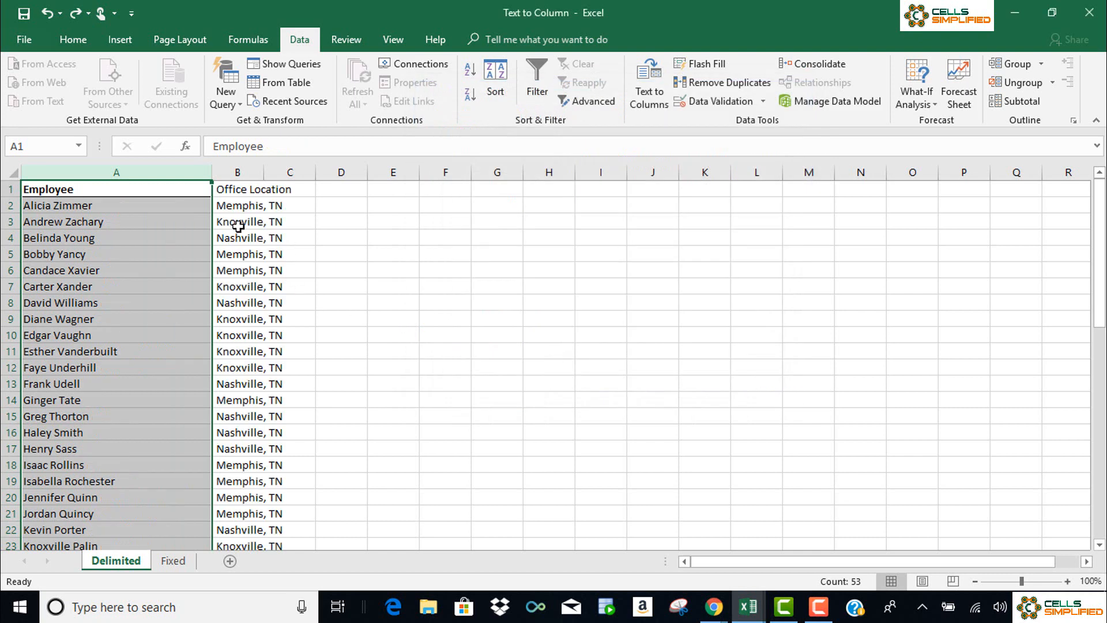
{"action": "left_click", "coordinate": [7, 173]}
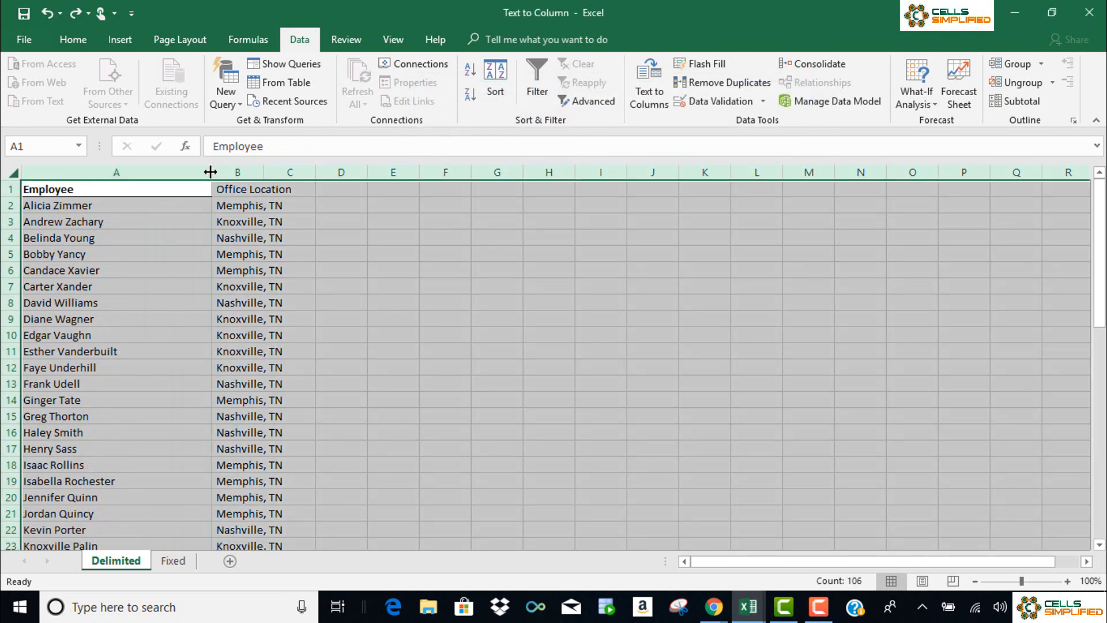
{"action": "double_click", "coordinate": [211, 173]}
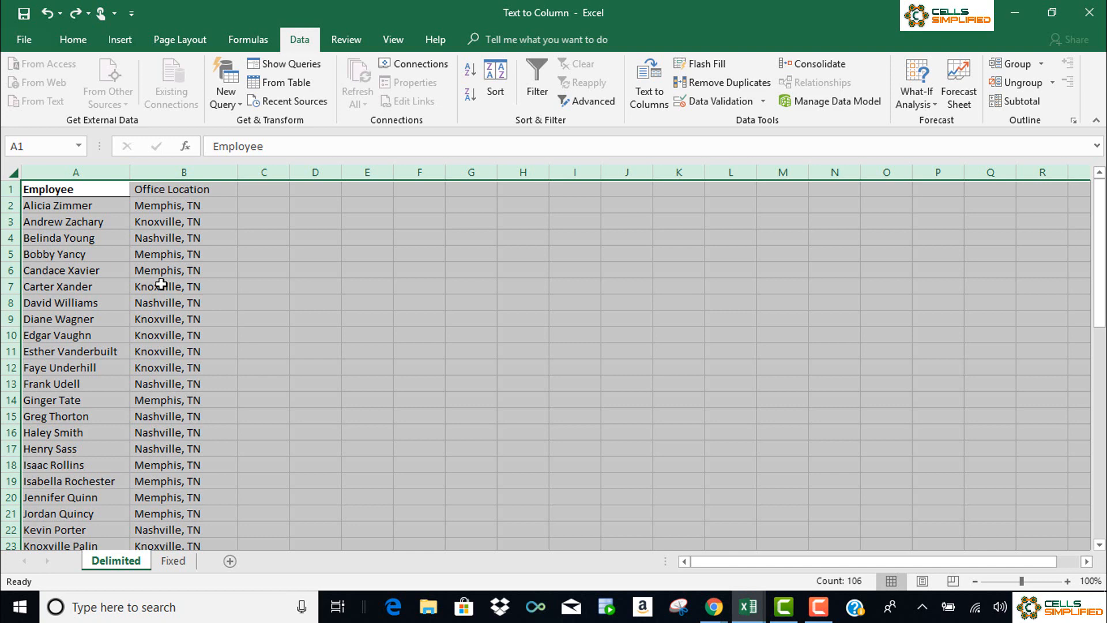
- Compare the data layout of the Fixed sheet with that of the Delimited sheet
{"action": "left_click", "coordinate": [173, 562]}
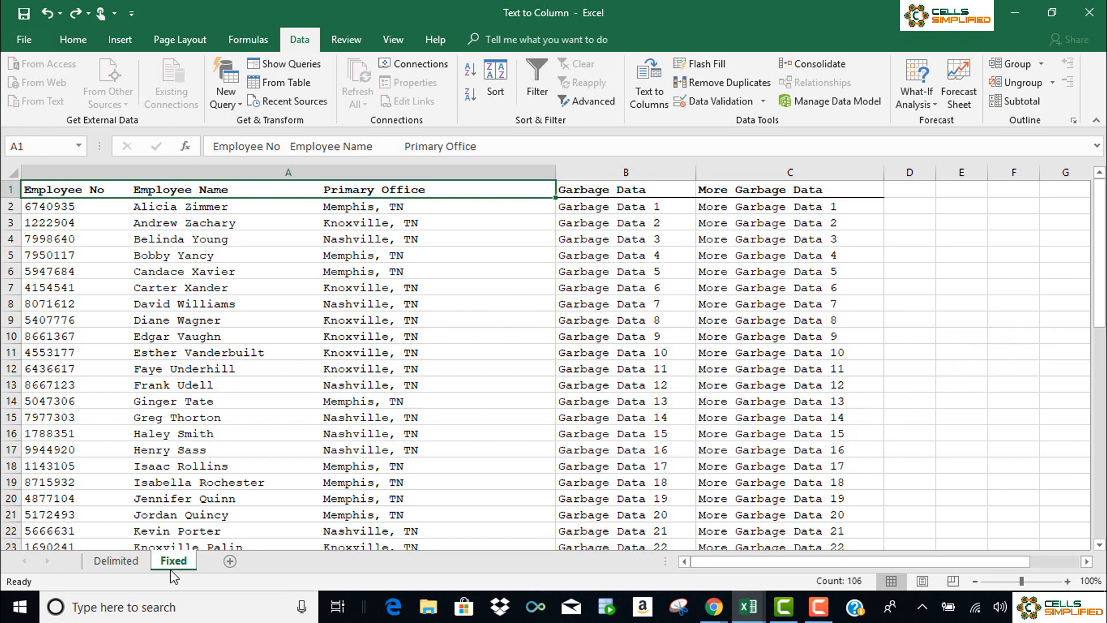
{"action": "left_click", "coordinate": [141, 564]}
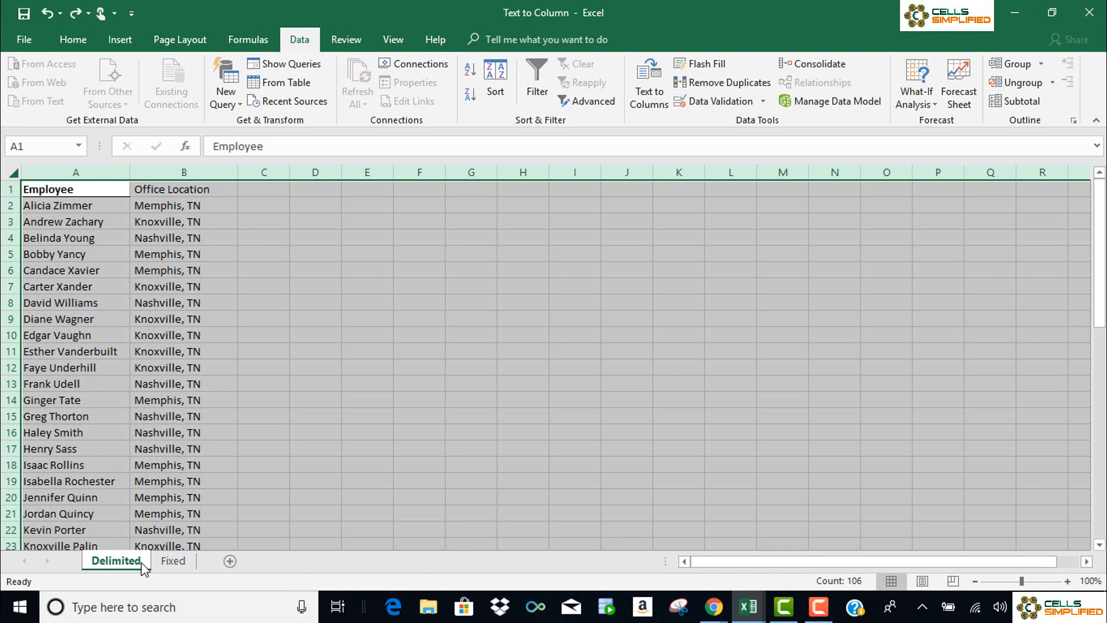
- Start a Fixed width Text to Columns split of column A on the Fixed sheet, up to the column breaks
{"action": "left_click", "coordinate": [174, 563]}
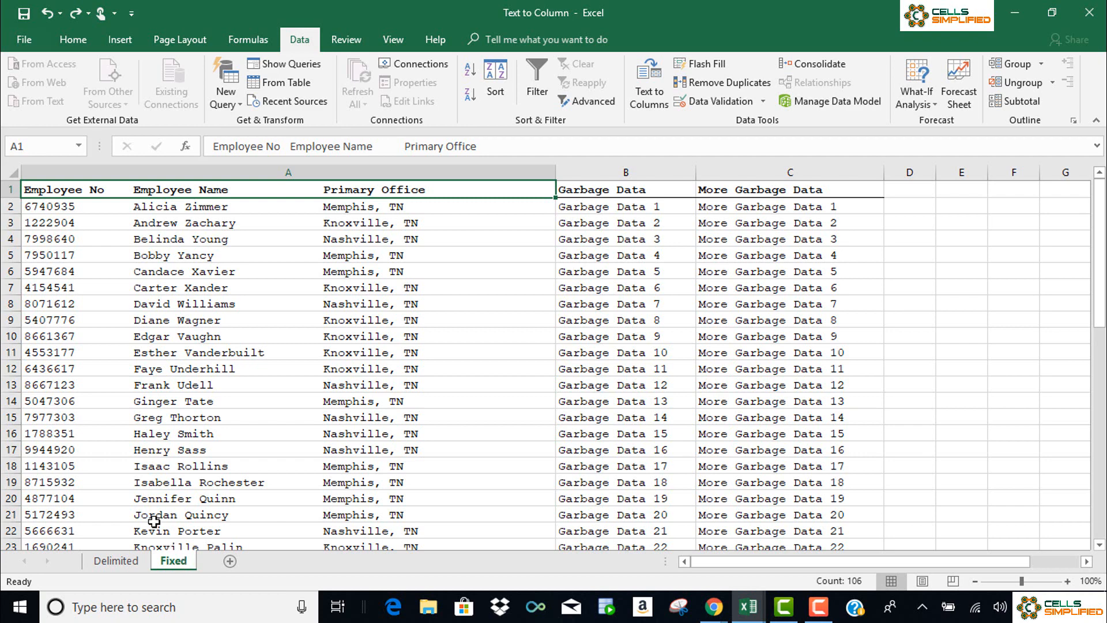
{"action": "left_click", "coordinate": [228, 173]}
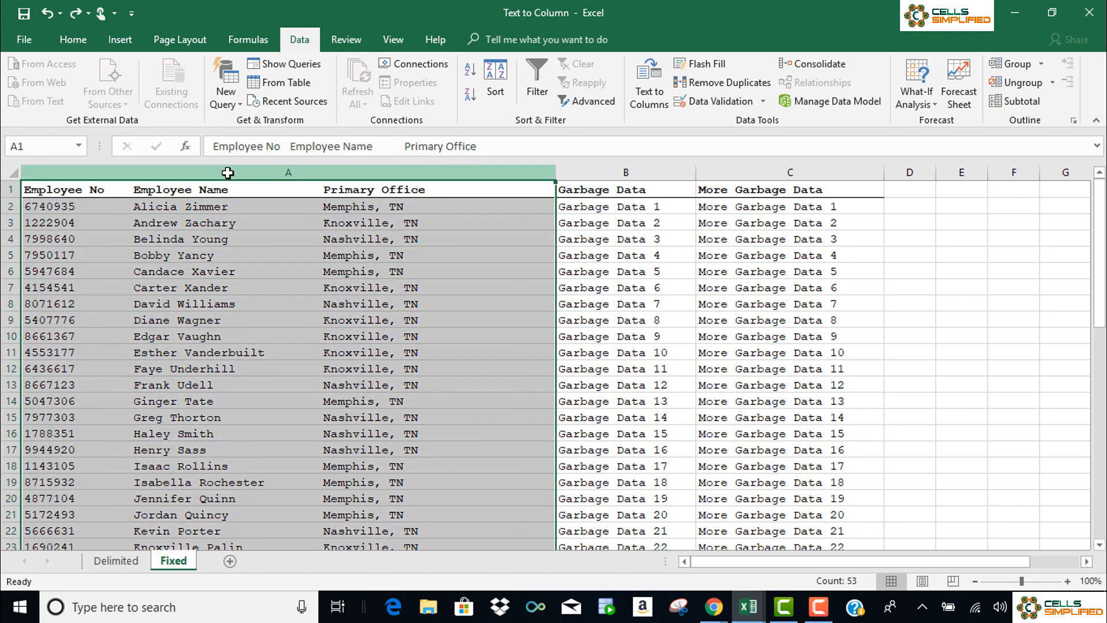
{"action": "left_click", "coordinate": [641, 91]}
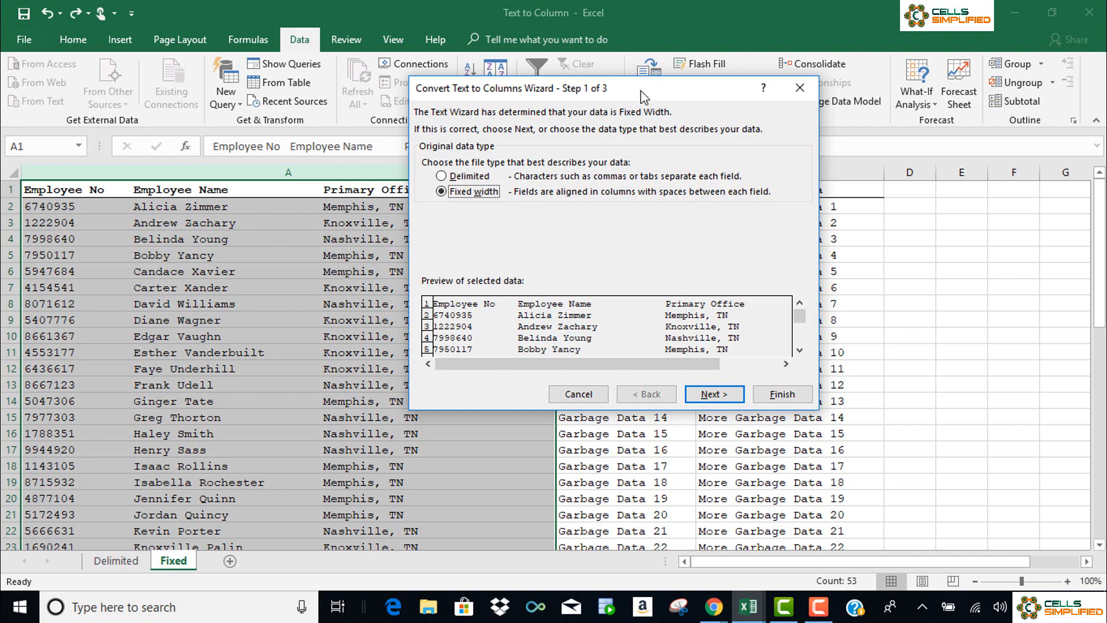
{"action": "left_click", "coordinate": [730, 397]}
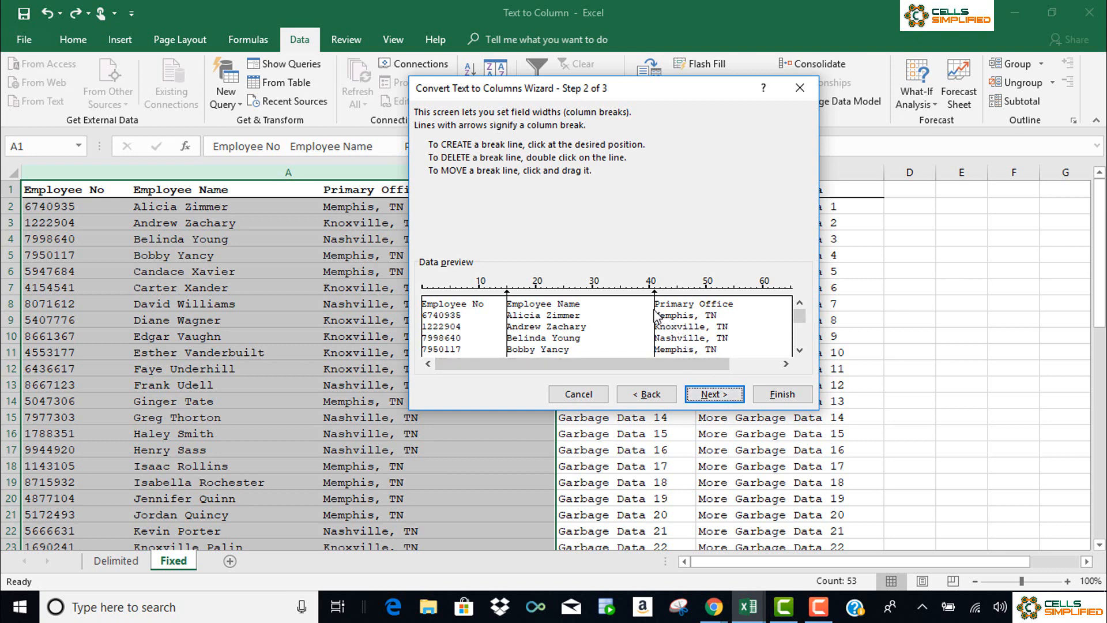
- Try moving the break line before Primary Office and replace it with a new one at the start of that field
{"action": "left_click_drag", "start_coordinate": [656, 316], "coordinate": [634, 321]}
{"action": "left_click", "coordinate": [654, 308]}
{"action": "double_click", "coordinate": [632, 314]}
- Finish the split with Employee No formatted as Text, replacing the existing neighbouring data, and autofit all columns
{"action": "left_click", "coordinate": [721, 395]}
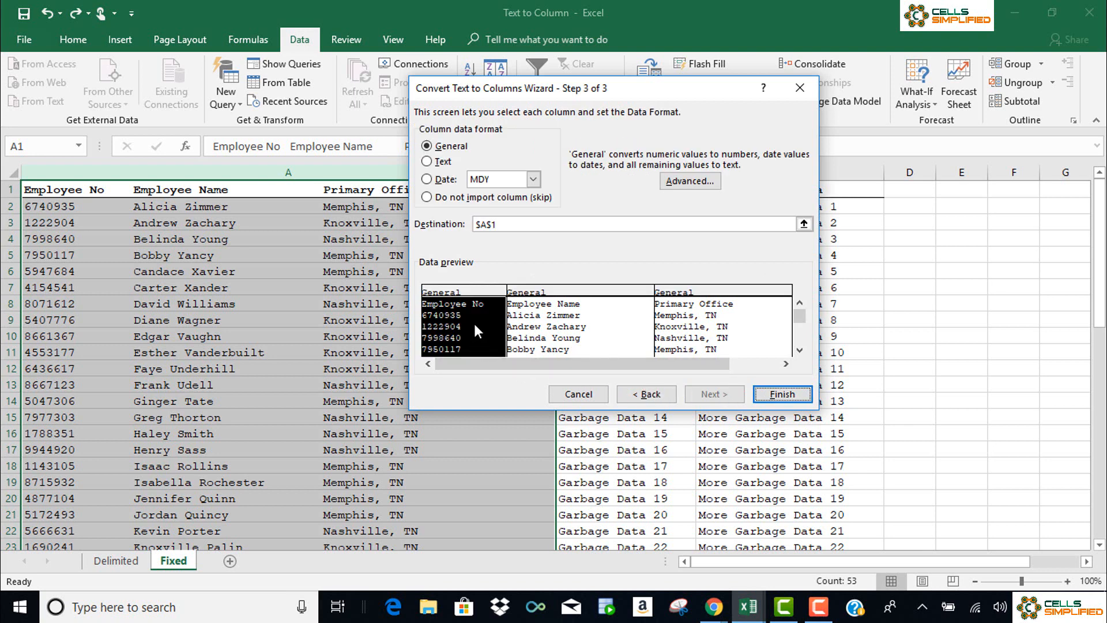
{"action": "left_click", "coordinate": [428, 162]}
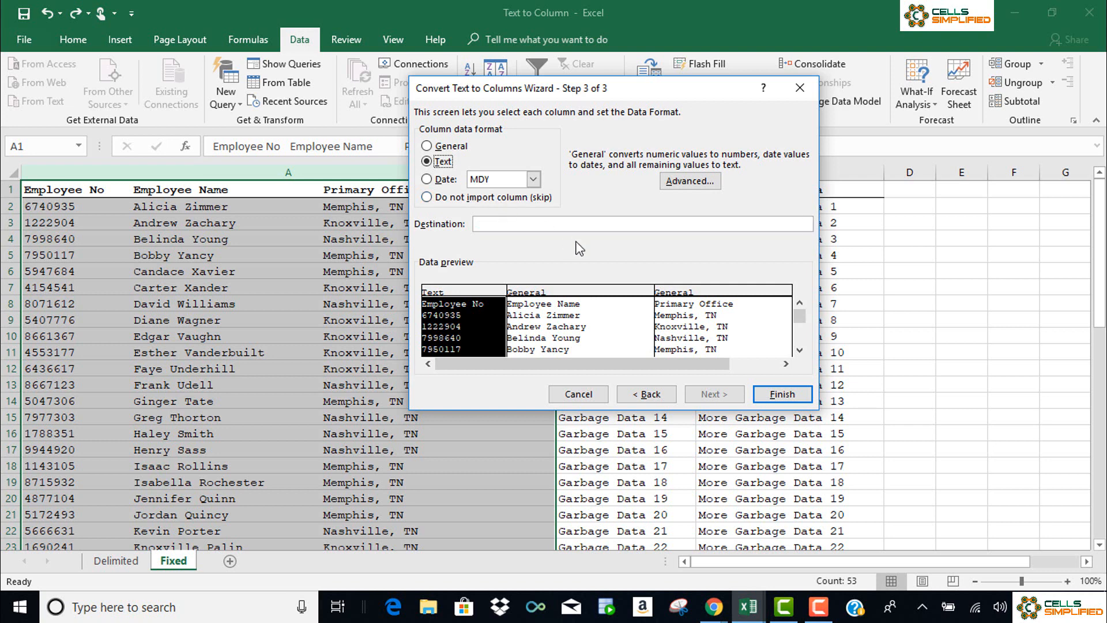
{"action": "left_click", "coordinate": [782, 395]}
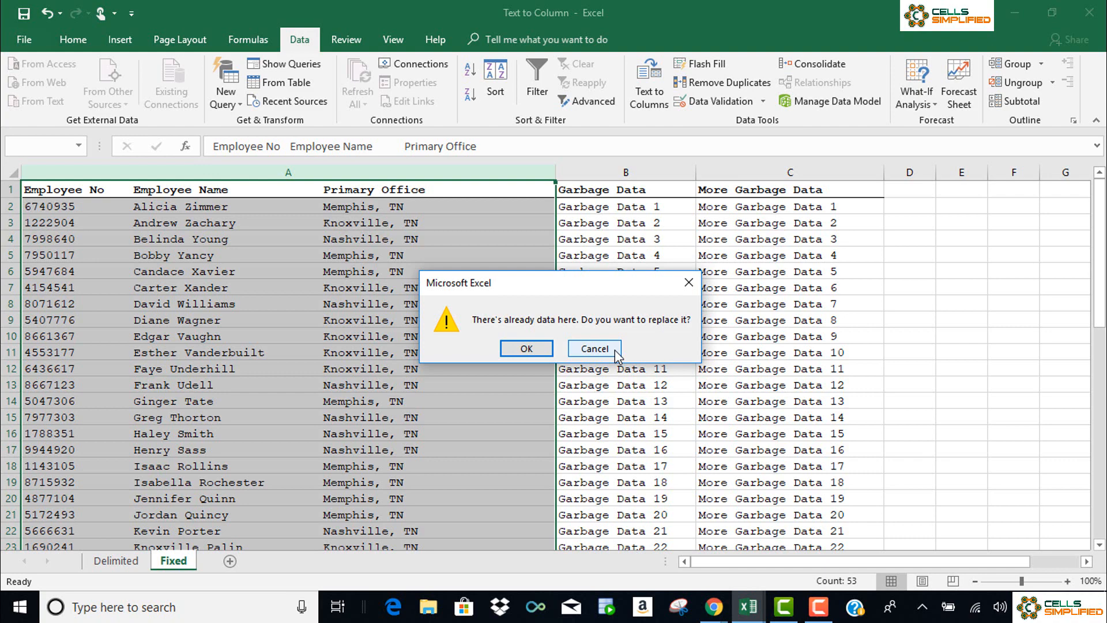
{"action": "left_click", "coordinate": [526, 349]}
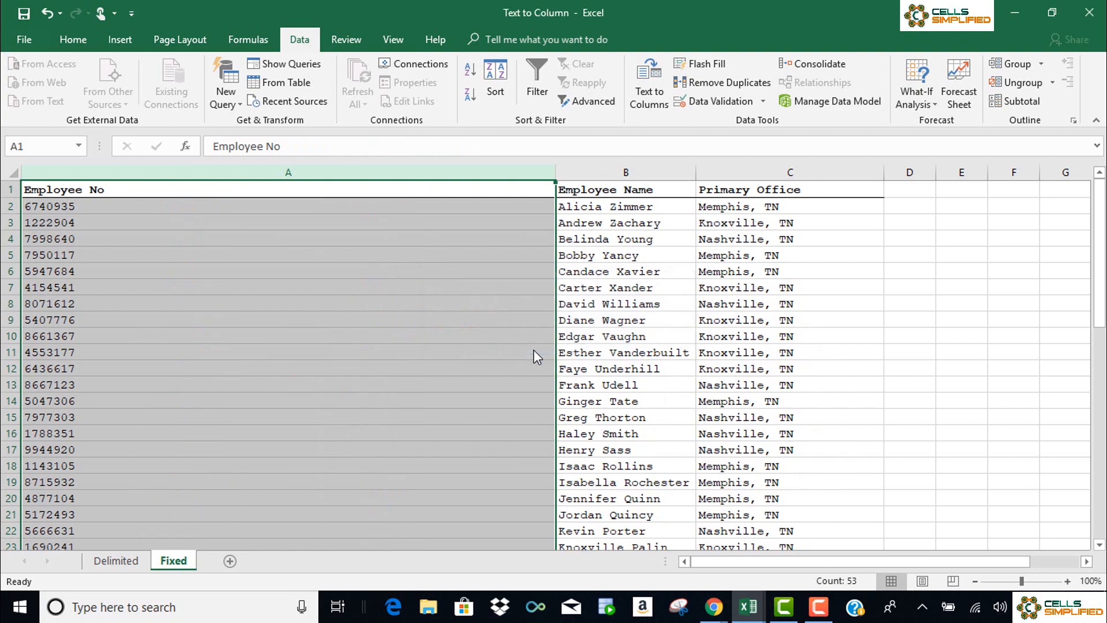
{"action": "left_click", "coordinate": [12, 172]}
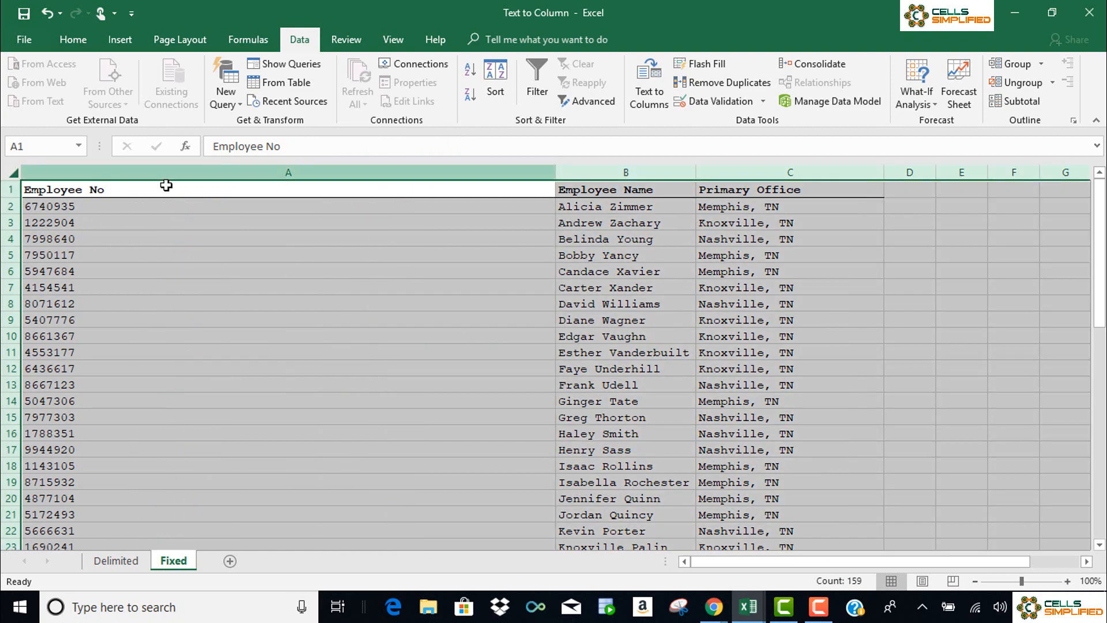
{"action": "double_click", "coordinate": [554, 172]}
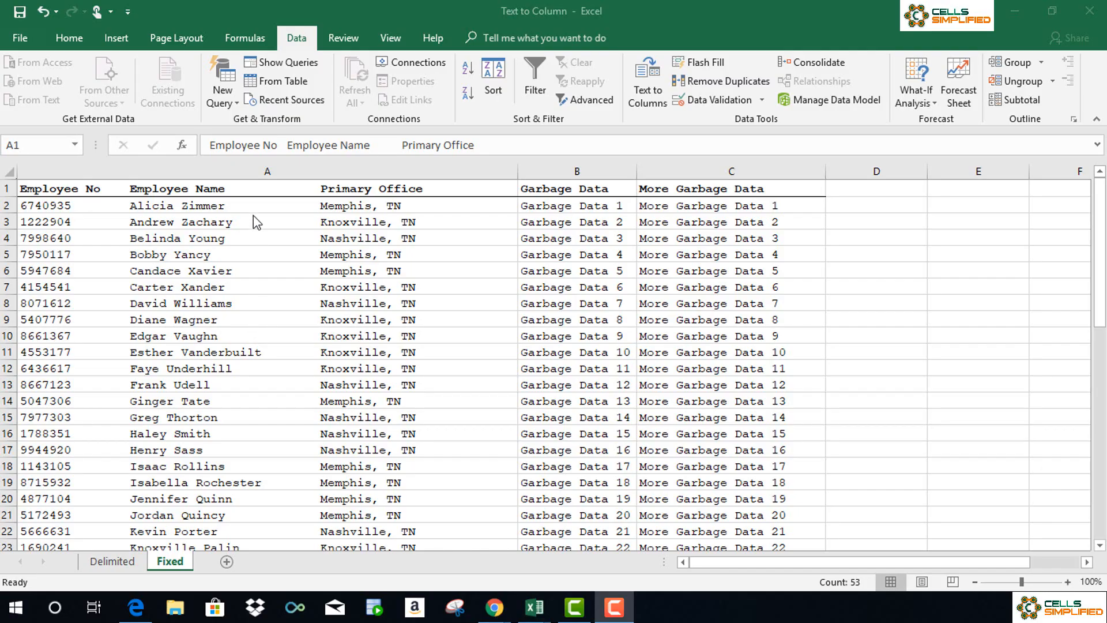
- Set up a Fixed width Text to Columns split of the original column A, keeping the suggested column breaks
{"action": "left_click", "coordinate": [251, 171]}
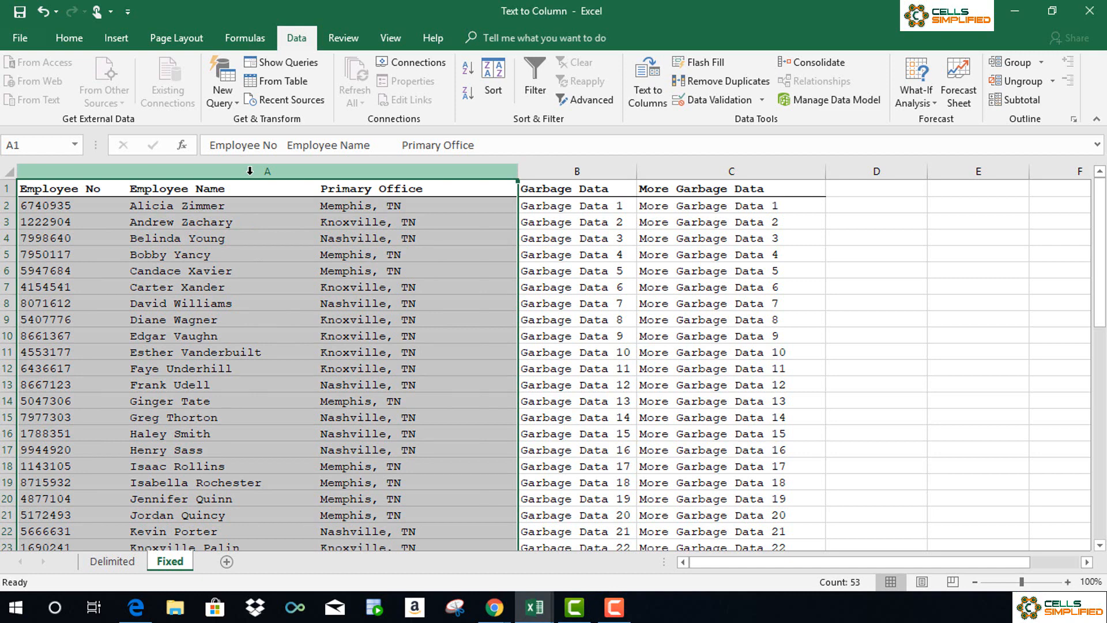
{"action": "left_click", "coordinate": [647, 96]}
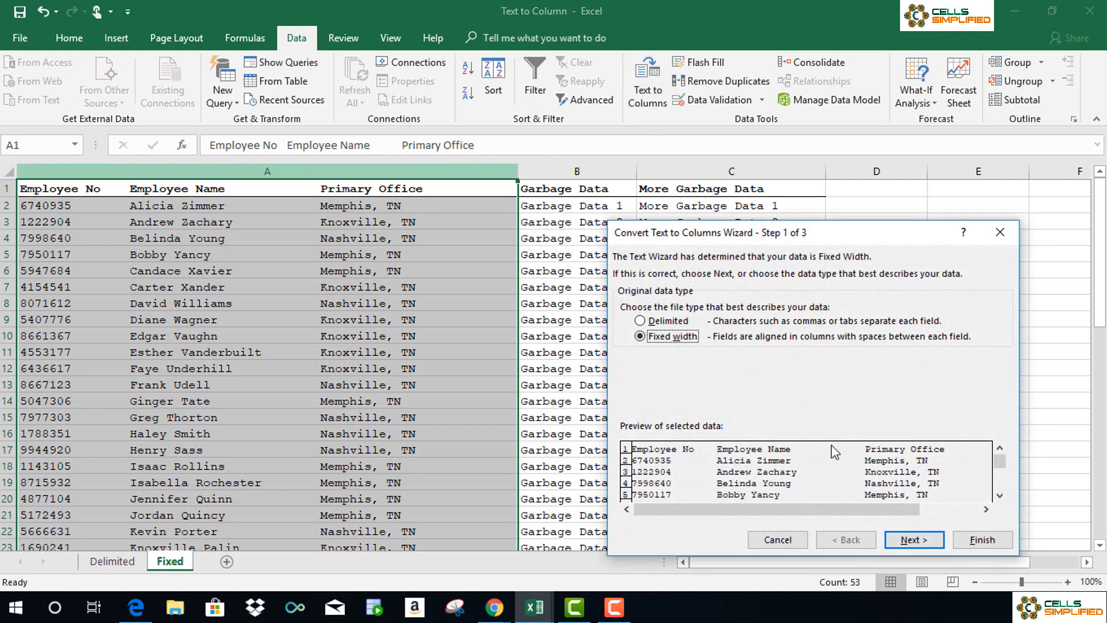
{"action": "left_click", "coordinate": [918, 539]}
{"action": "left_click", "coordinate": [917, 538]}
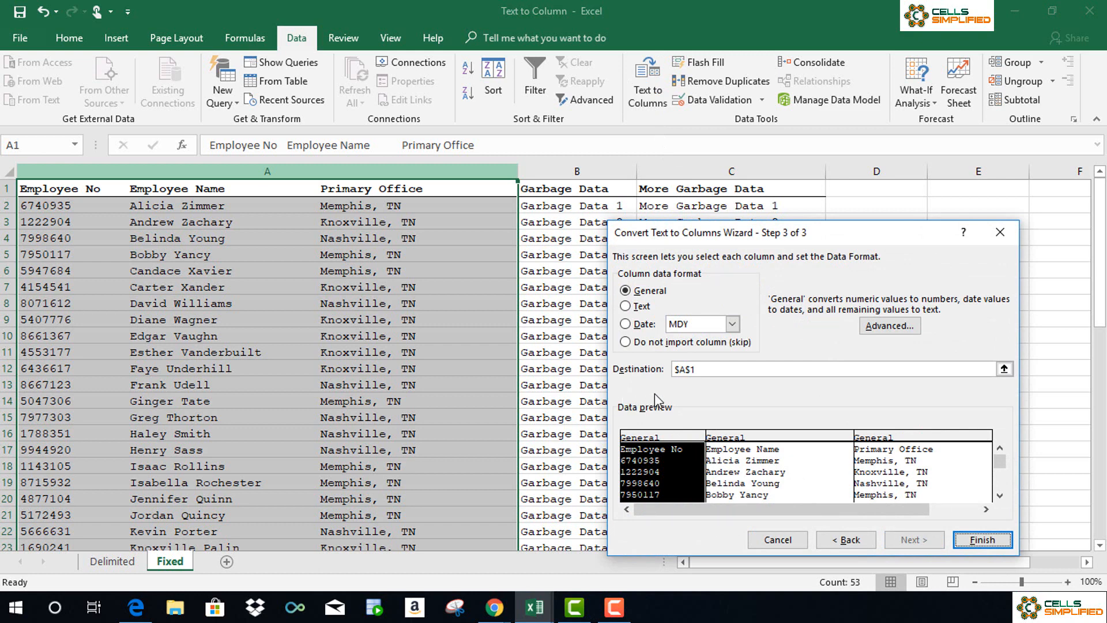
- Set the split's destination to $D$1 and finish it, keeping the General format for all fields
{"action": "left_click", "coordinate": [687, 372]}
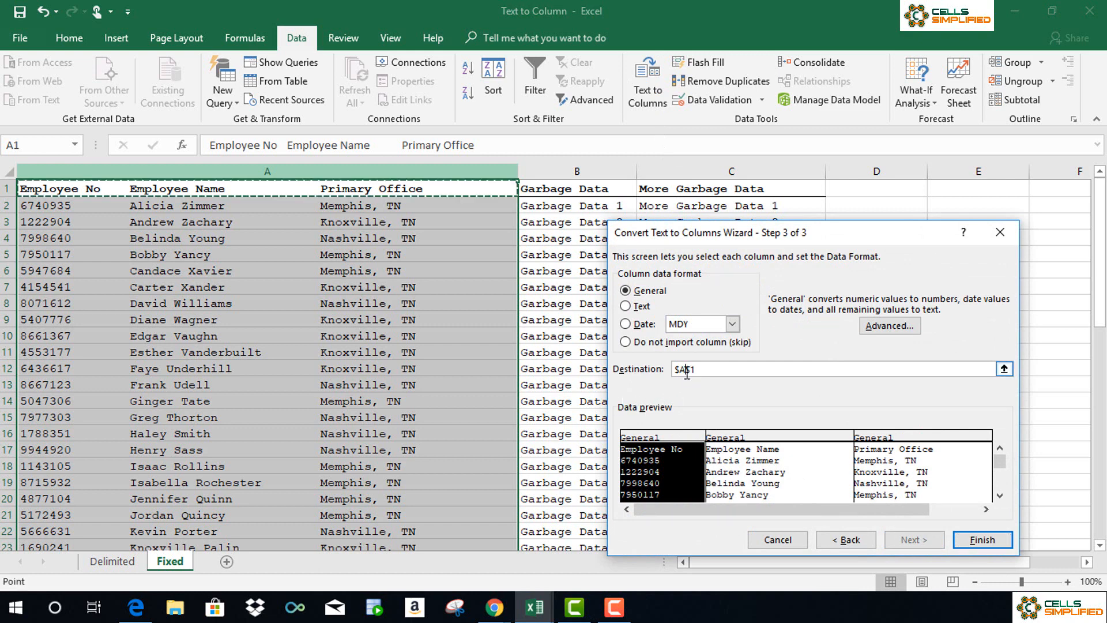
{"action": "key", "text": "BackSpace"}
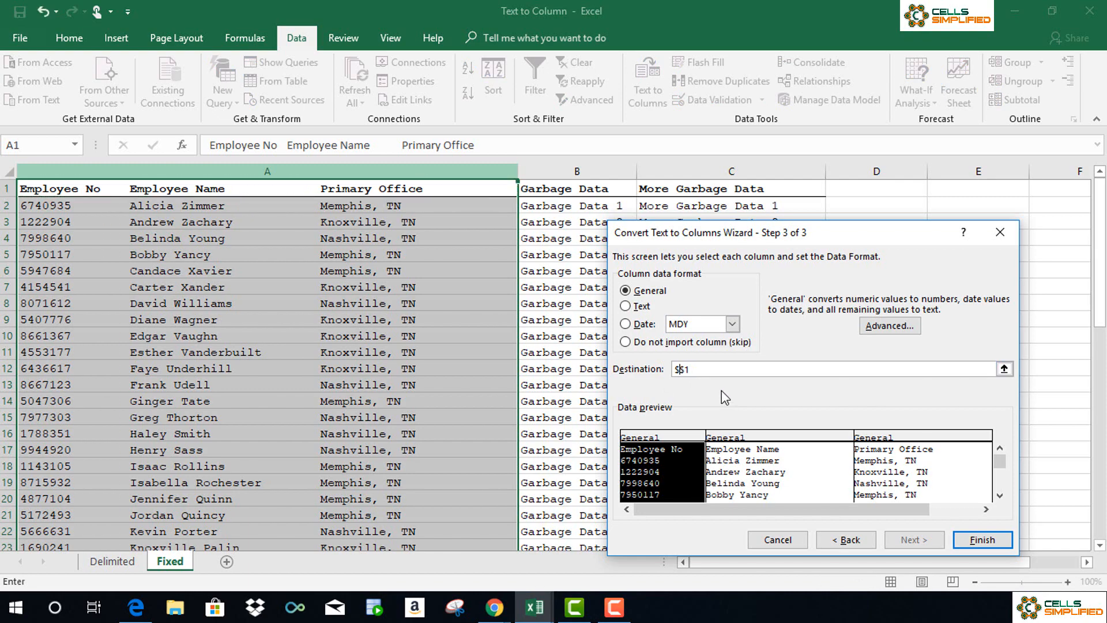
{"action": "type", "text": "d"}
{"action": "left_click", "coordinate": [994, 545]}
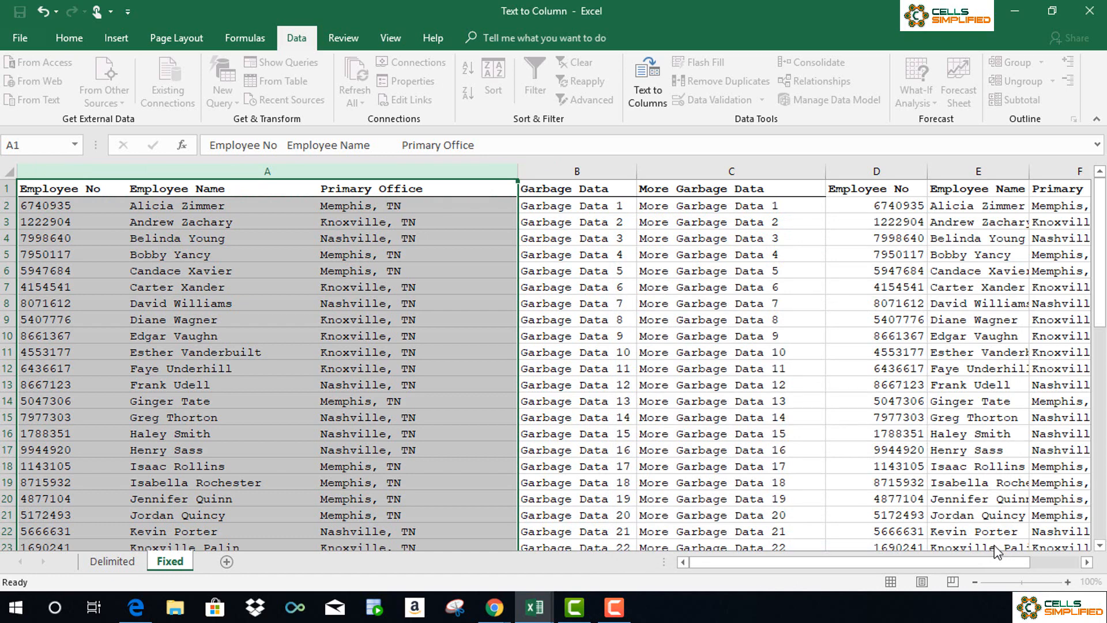